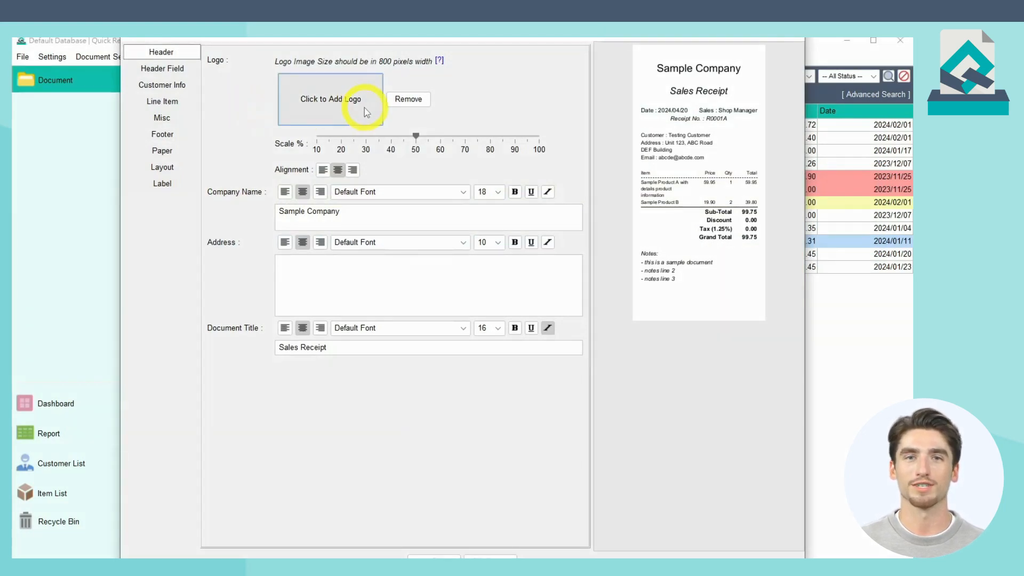
Step: Add the Evinco logo image to the receipt header and set its scale to 80%
click(366, 113)
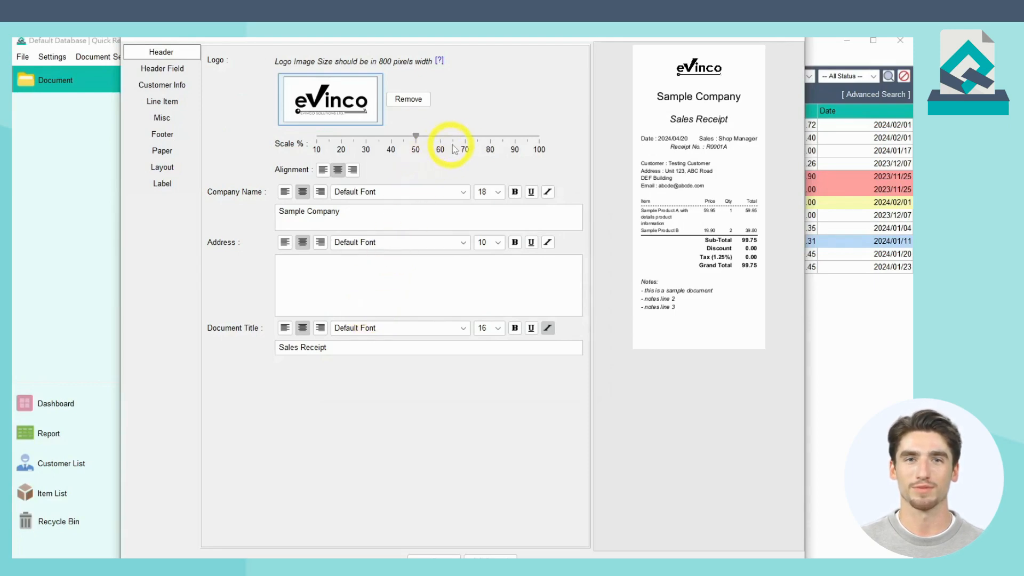
click(489, 139)
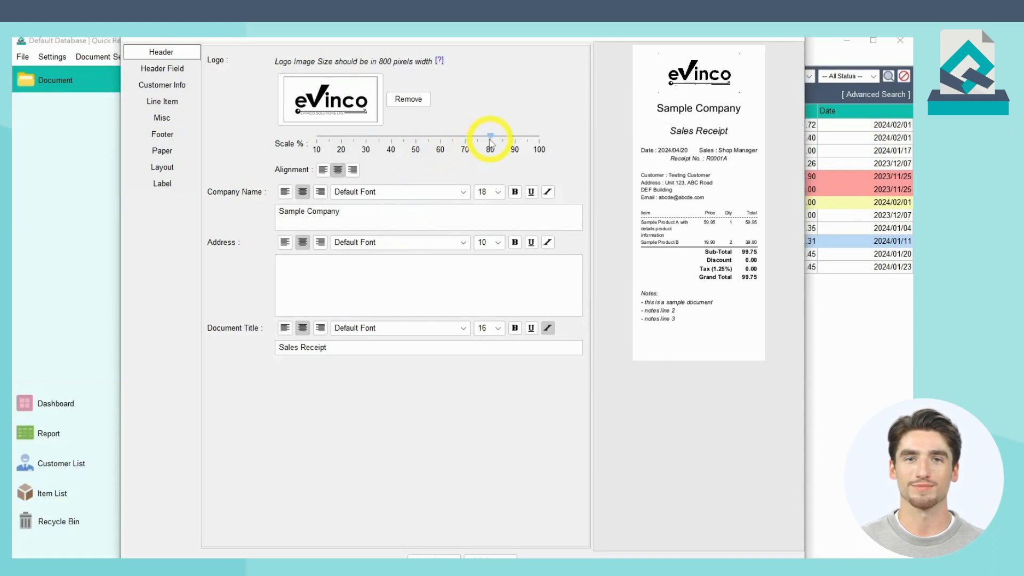
Step: Change the company name to "Evinco Solutions Limited" and underline it
triple_click(413, 213)
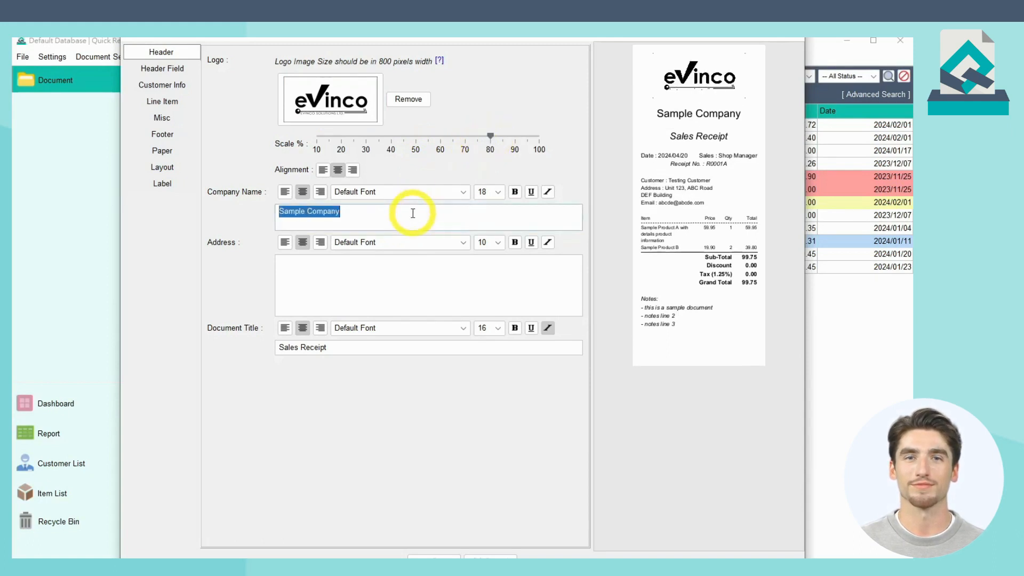
text(Evinco Solutions Limited)
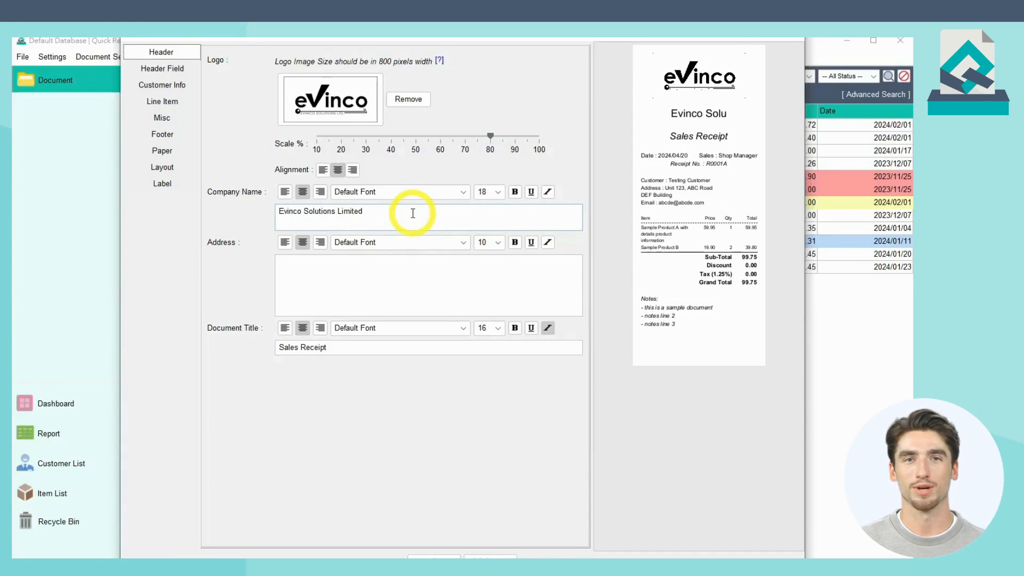
click(531, 191)
Step: Enter the company's postal address on three lines in the header's address
click(440, 268)
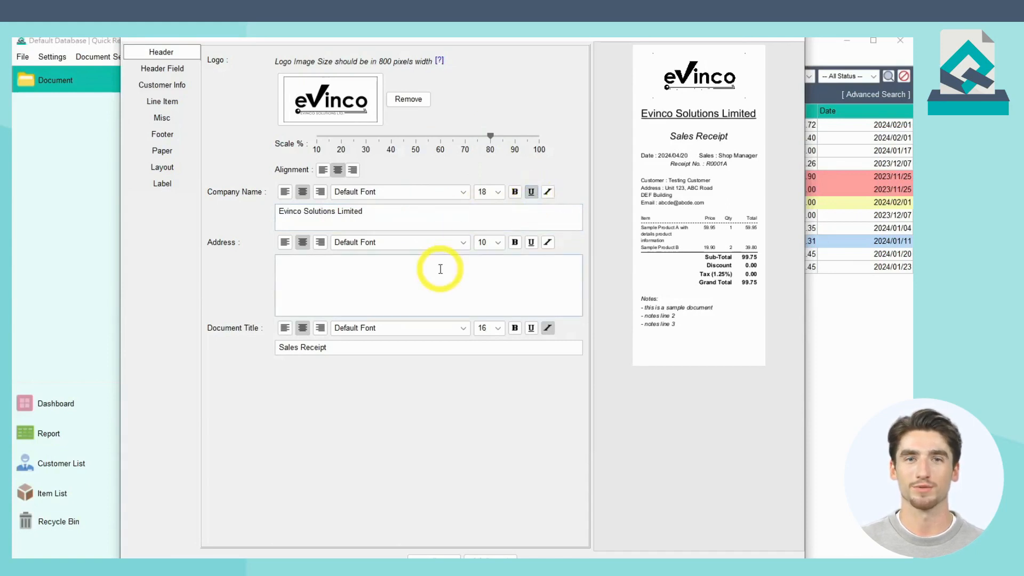
text(Unit 2202, Causeway Bay Pl)
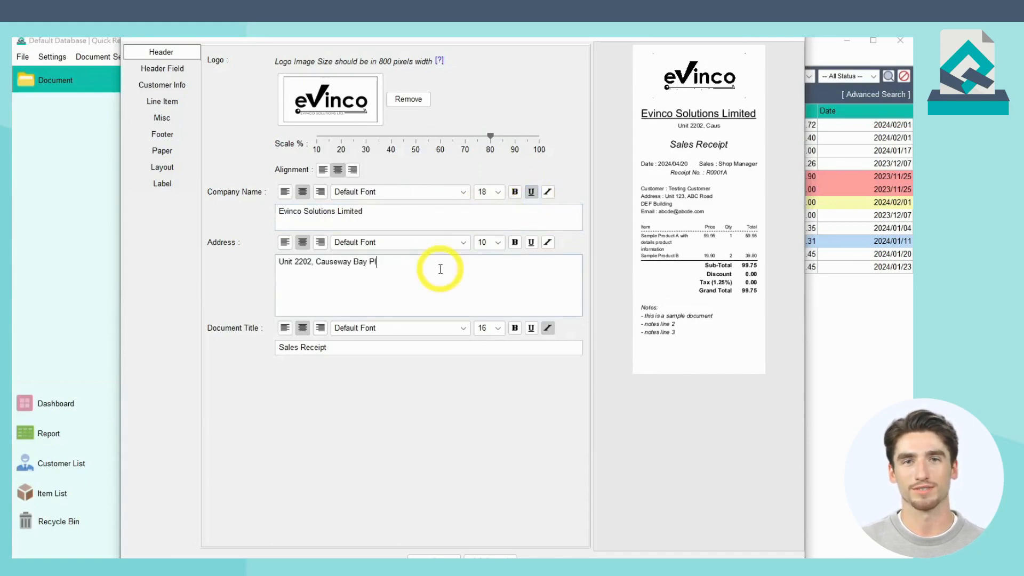
text(aza 1)
key(Return)
text(489 Henns)
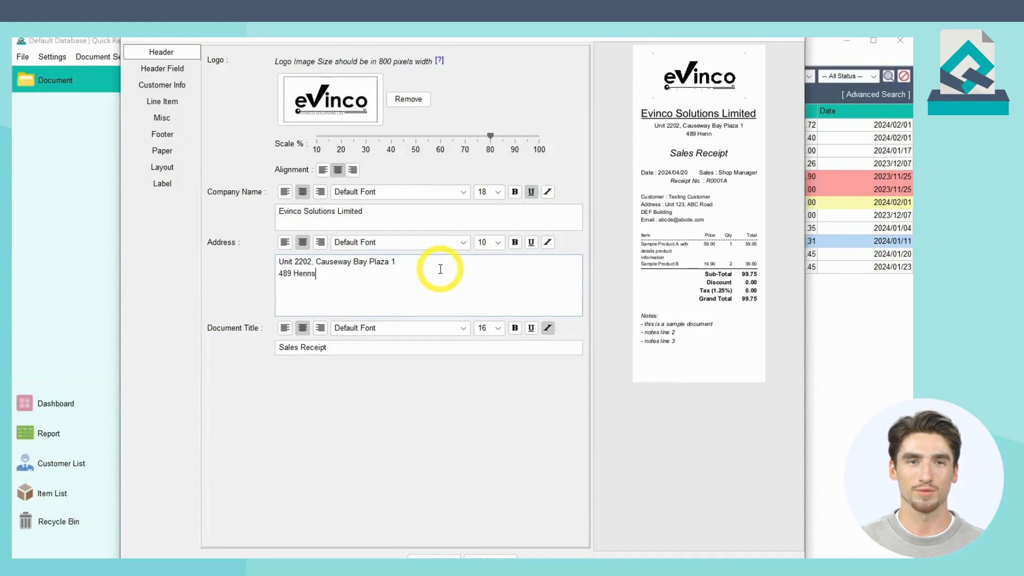
text(sy Road, Causeway Bay)
key(Return)
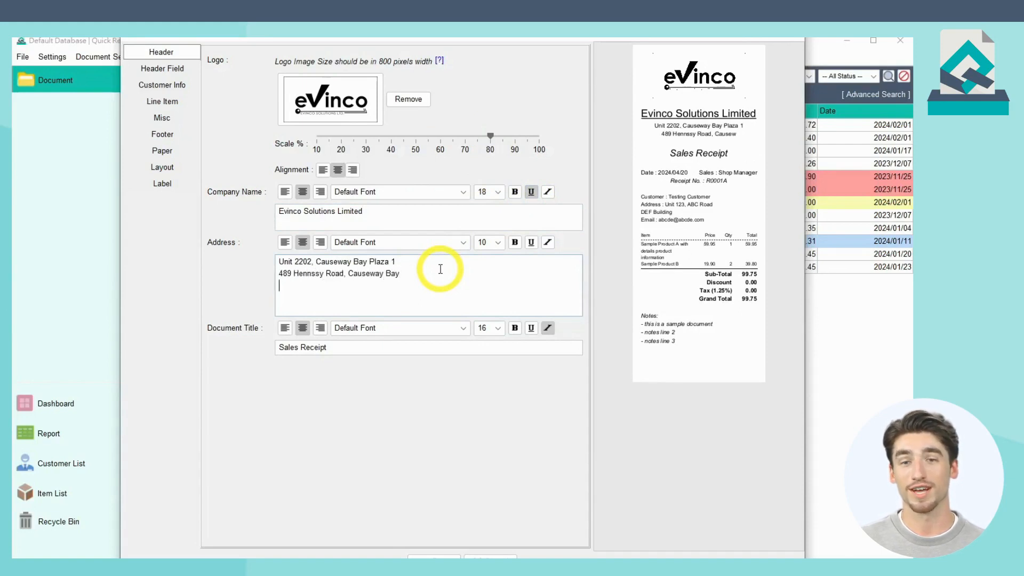
text(Hong Kong)
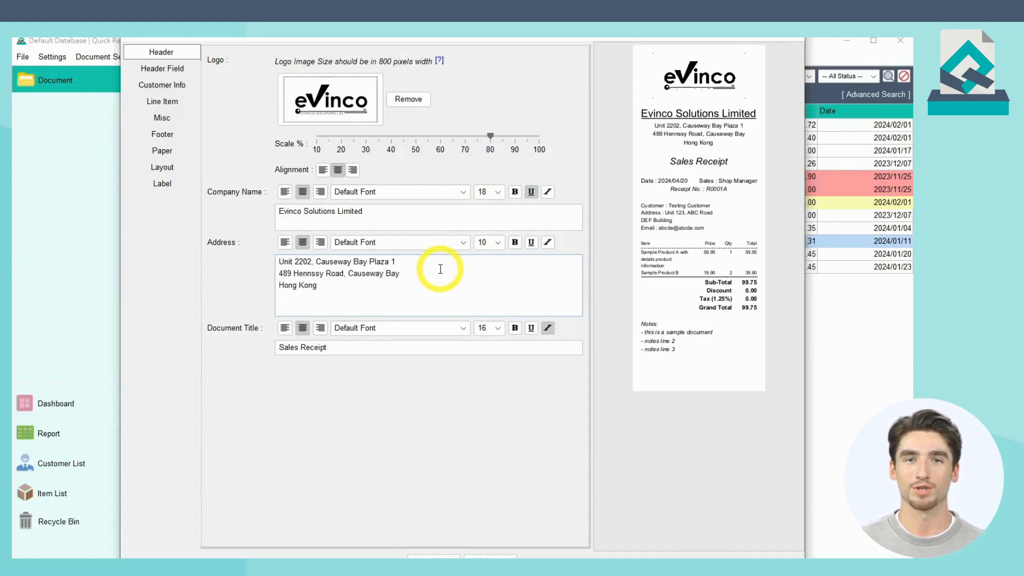
Step: Change the document title to "Cash Receipt"
click(390, 350)
key(ctrl+a)
text(Cash Receipt)
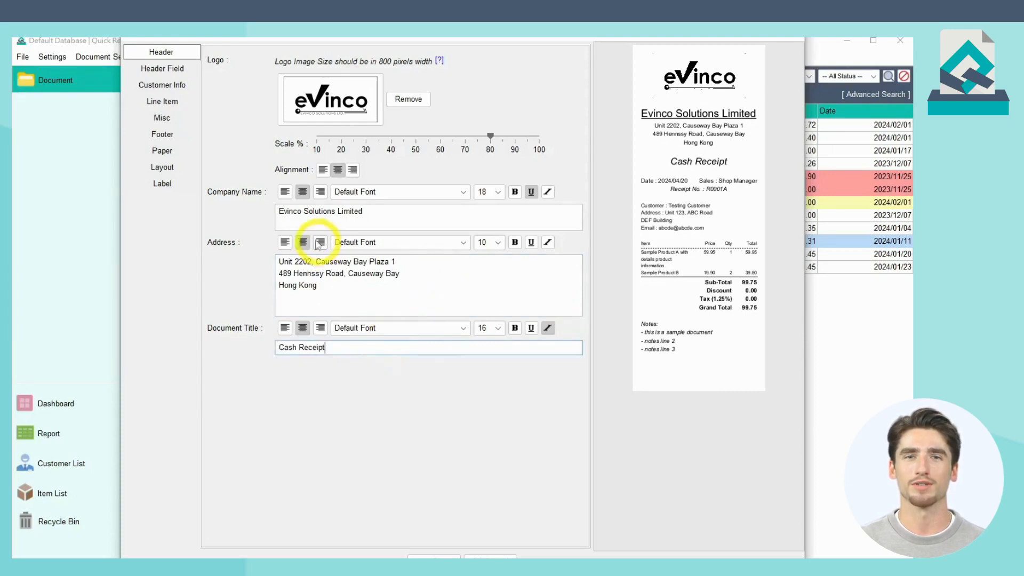
Step: Set Header Field 1's first slot to Document Number and its third slot to Date, and Header Field 2's middle slot to Sales
click(194, 75)
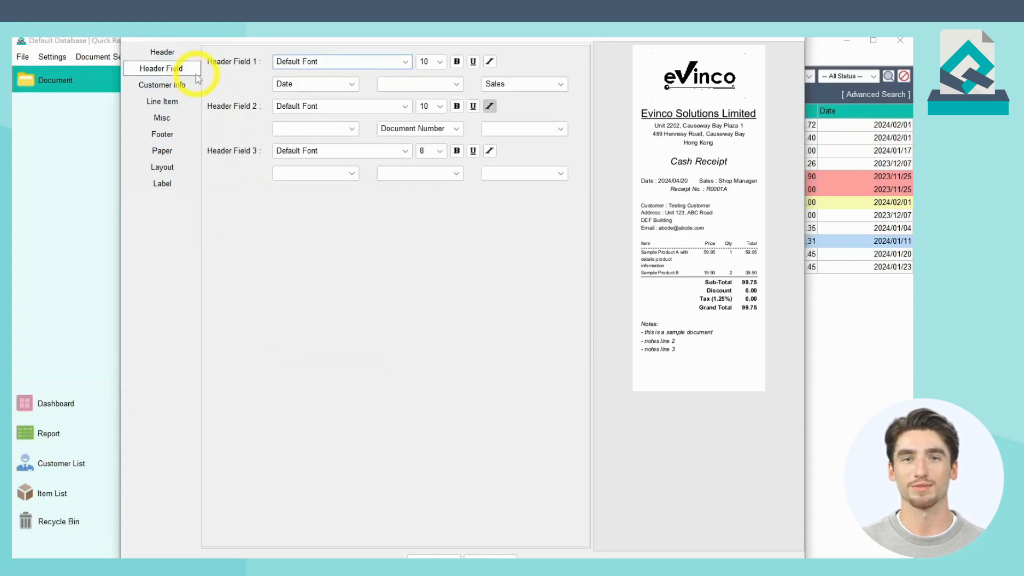
click(336, 91)
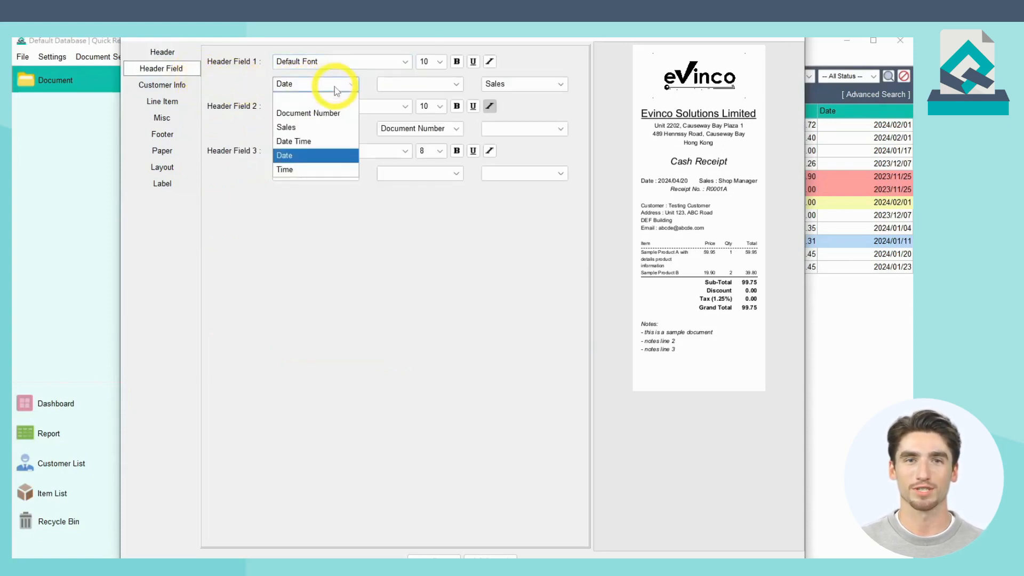
click(338, 107)
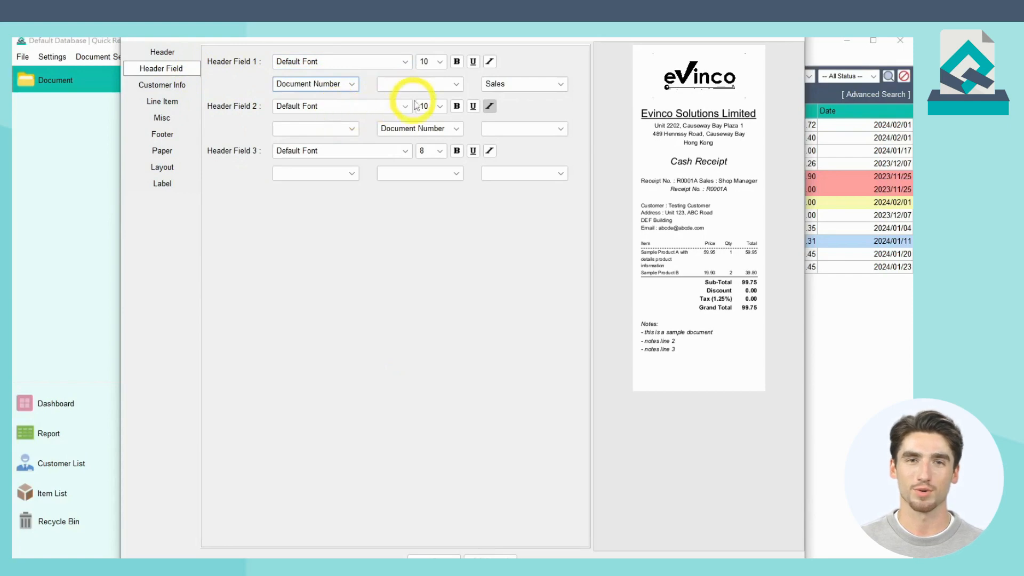
click(522, 84)
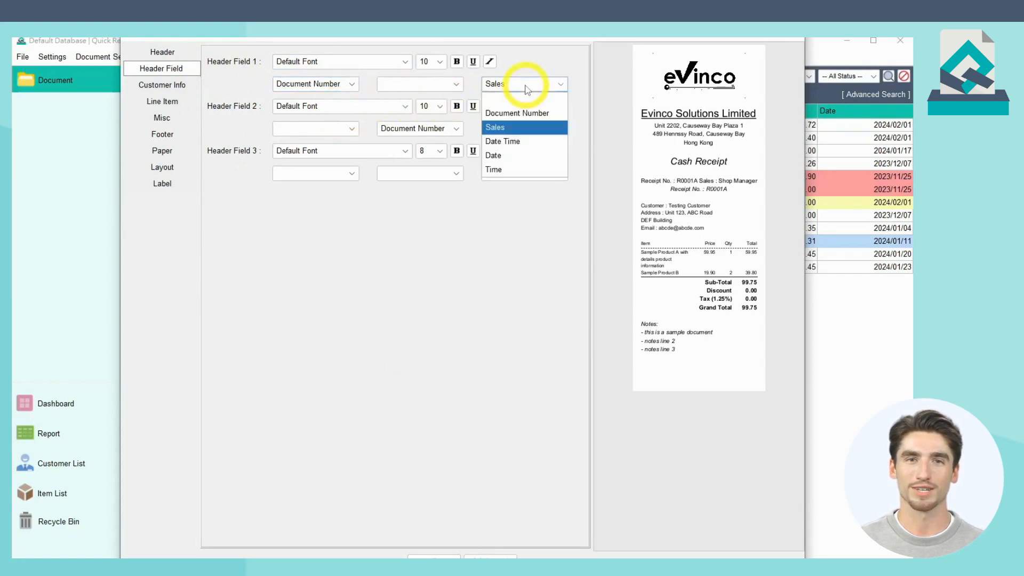
click(533, 154)
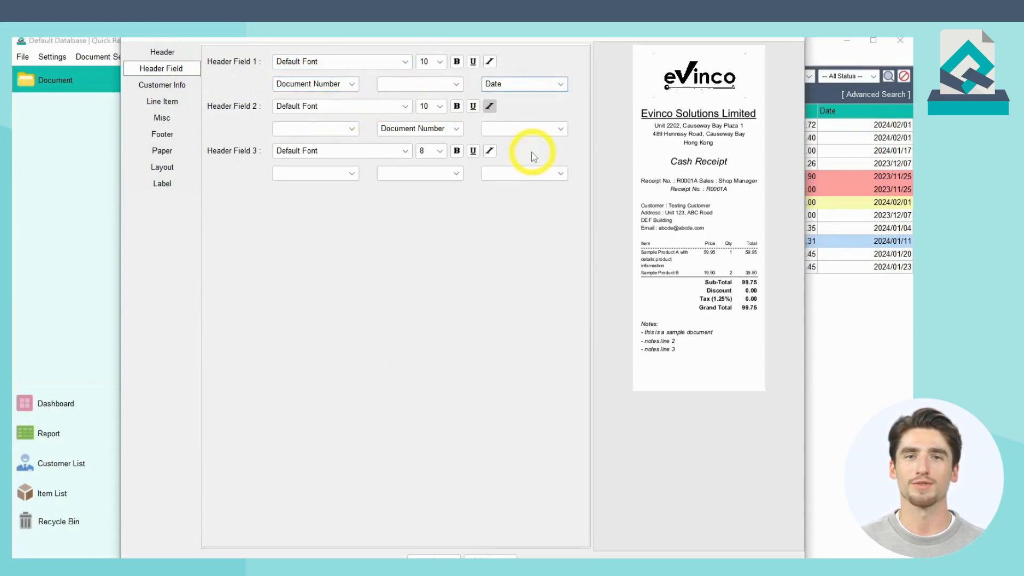
click(462, 131)
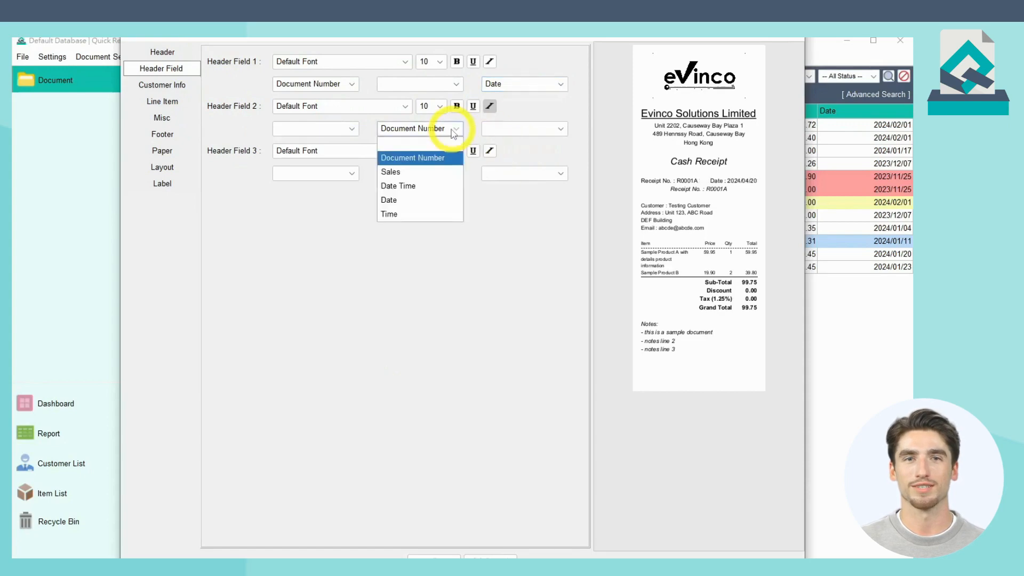
click(443, 170)
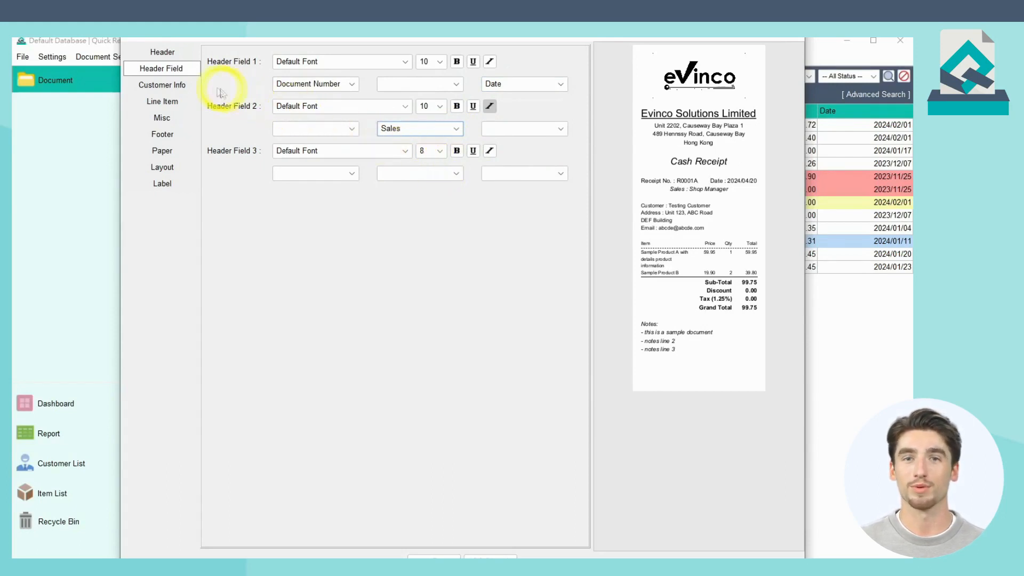
Step: Include the Tel field in the receipt's customer information
click(196, 89)
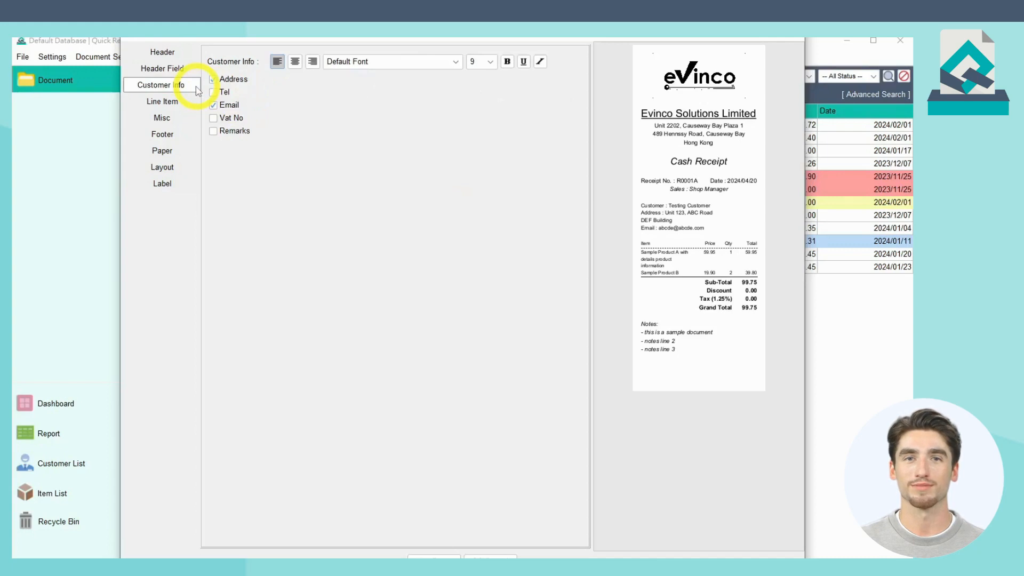
click(227, 92)
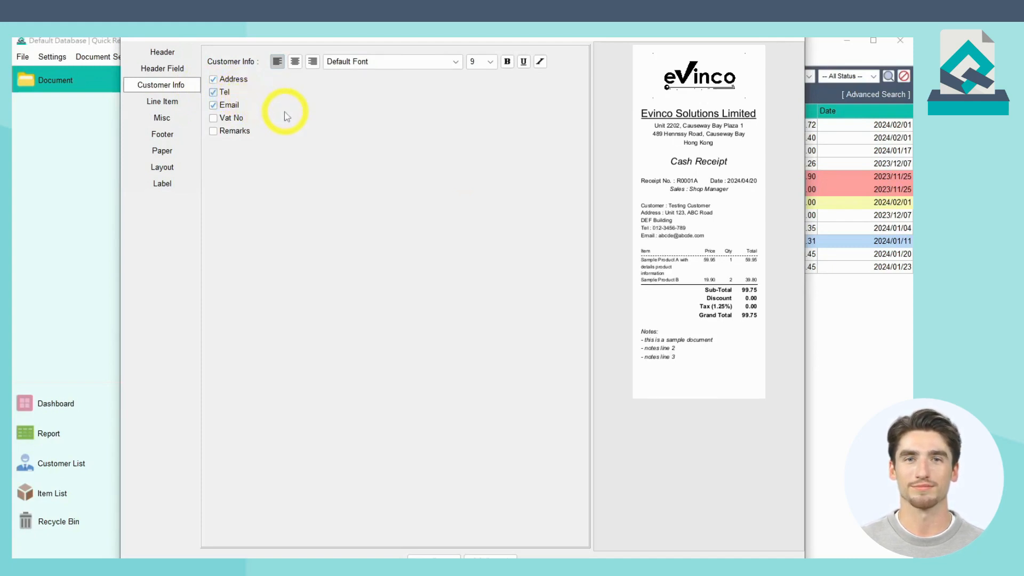
Step: Set the width of the Price column in the line items to 15 mm
click(189, 104)
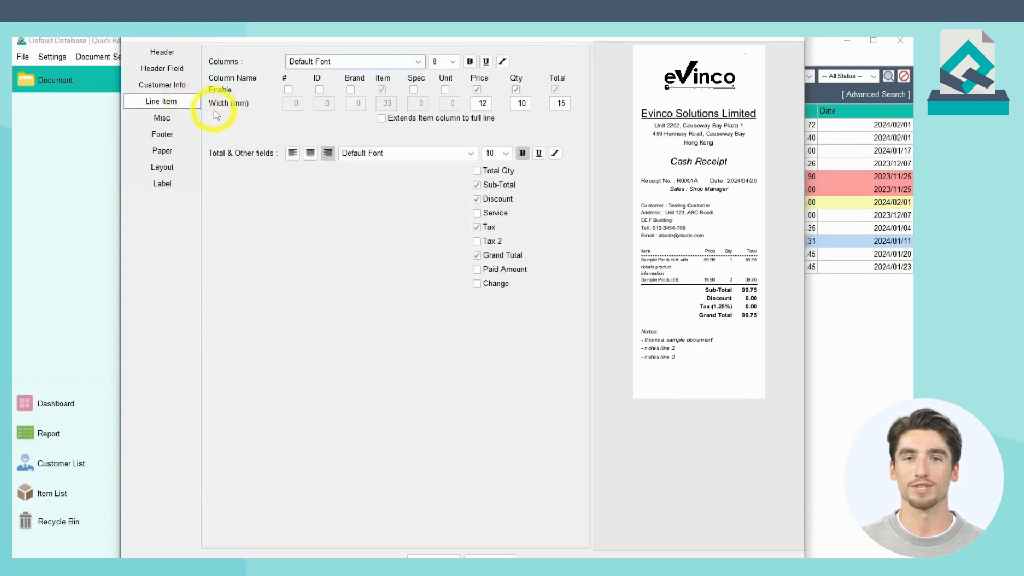
double_click(483, 105)
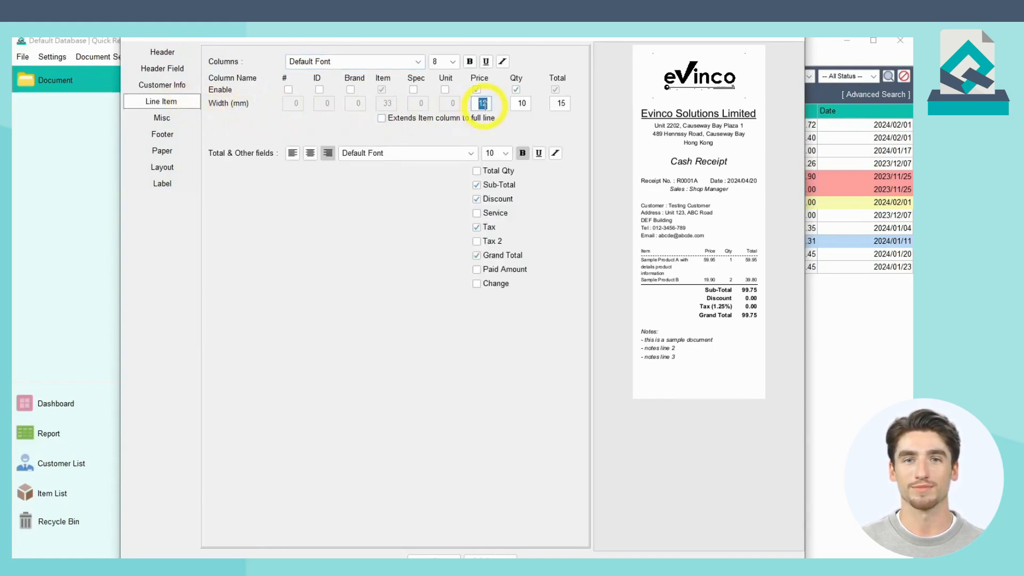
text(15)
key(Tab)
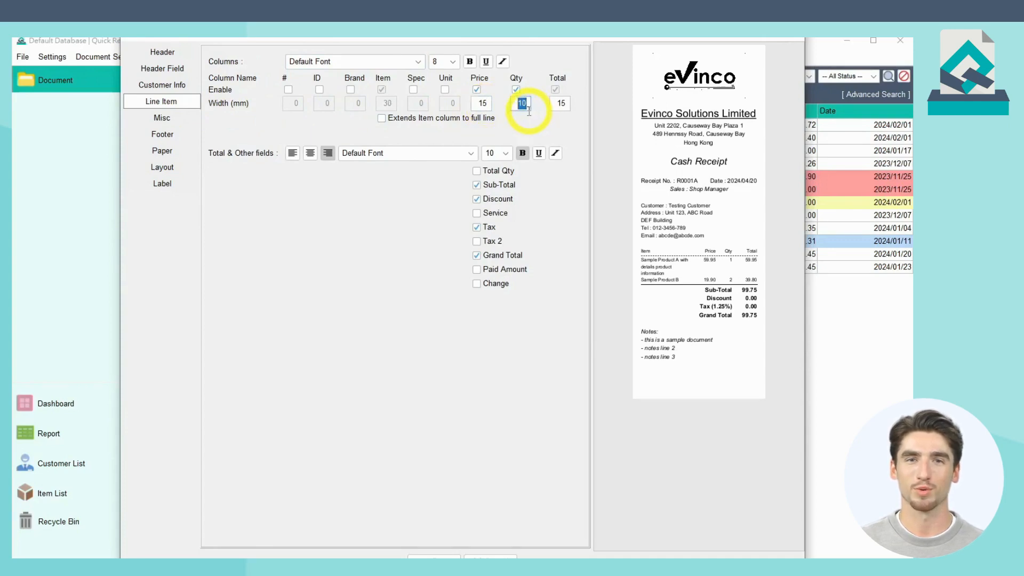
Step: Try toggling the Total Qty and Discount lines in the receipt's total fields
click(502, 171)
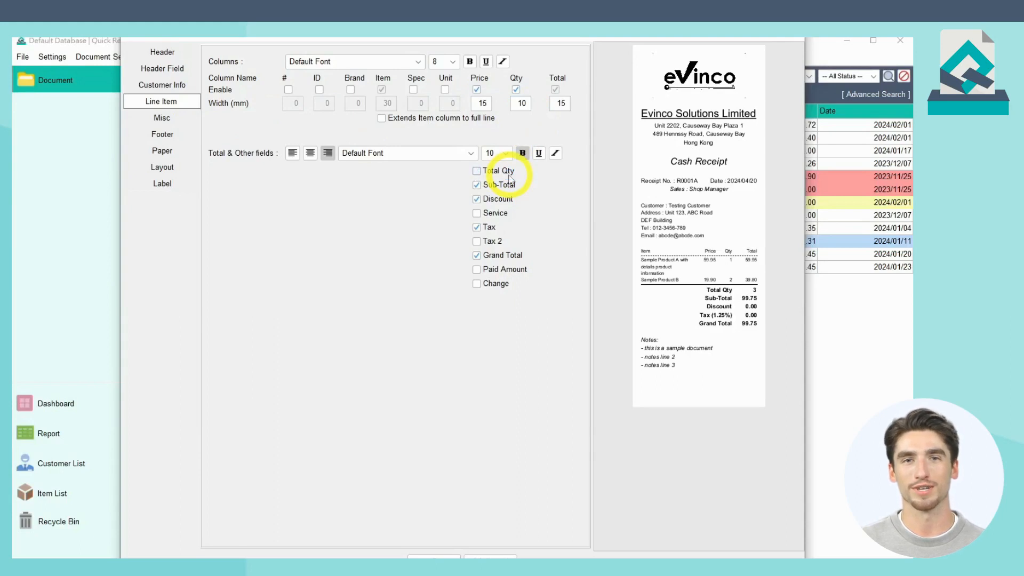
click(508, 199)
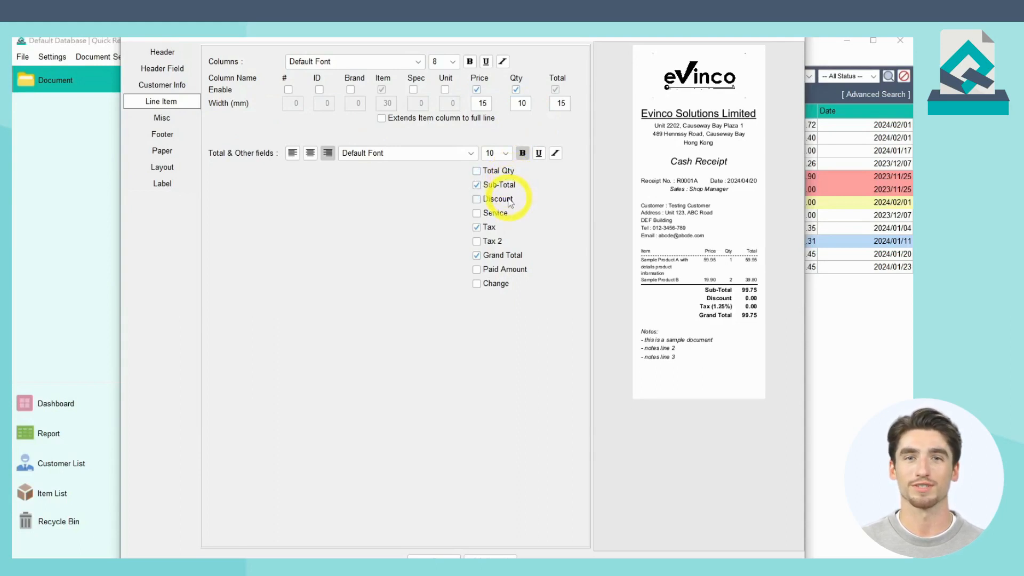
click(508, 199)
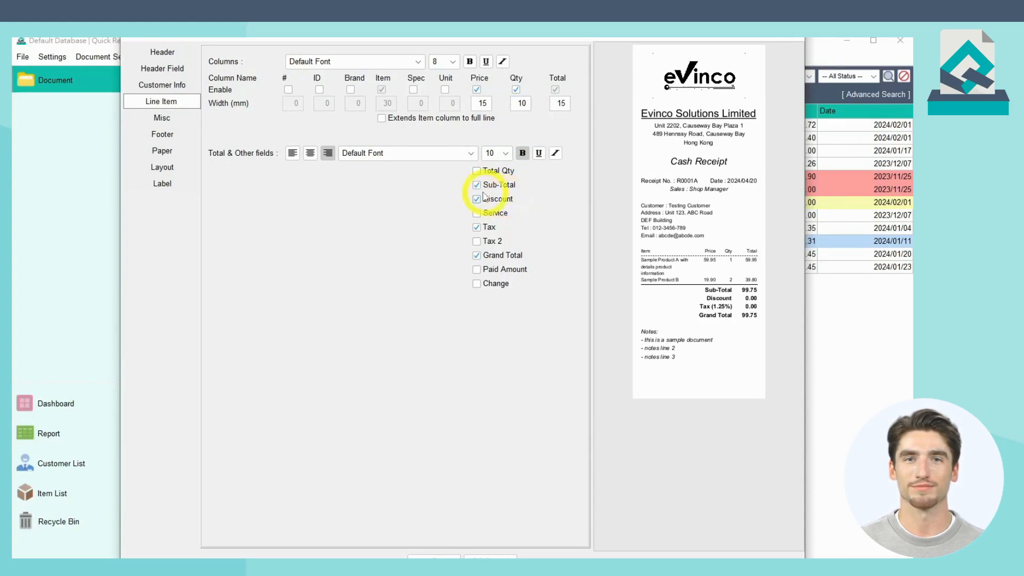
Step: Format the receipt's Notes with left alignment and font size 9
click(200, 123)
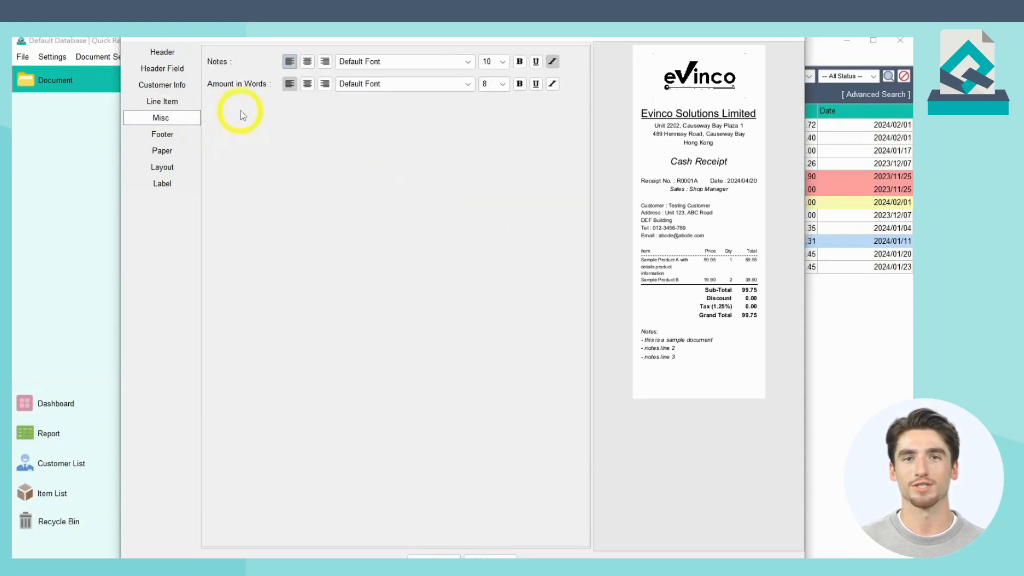
click(289, 61)
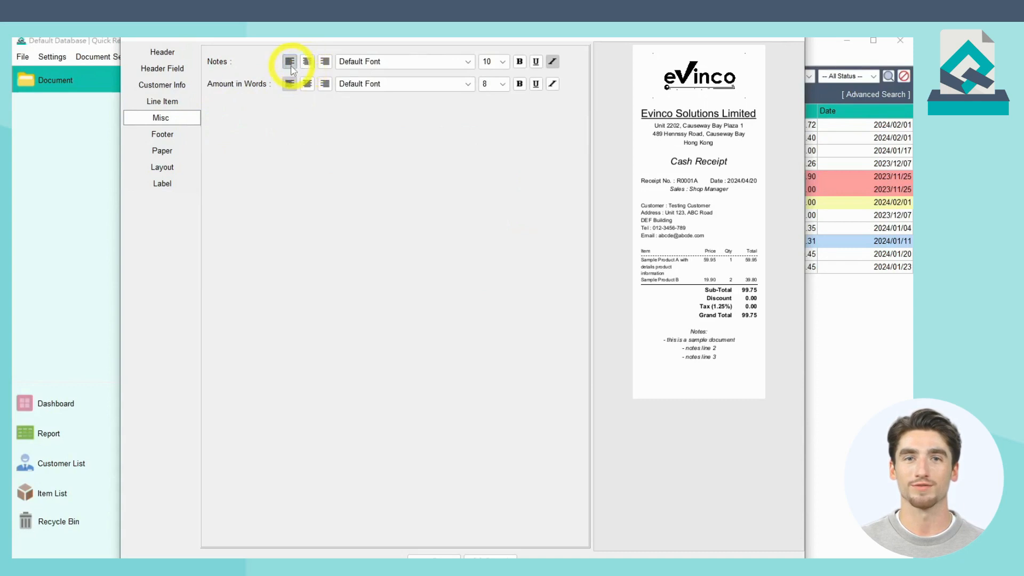
click(502, 62)
click(494, 105)
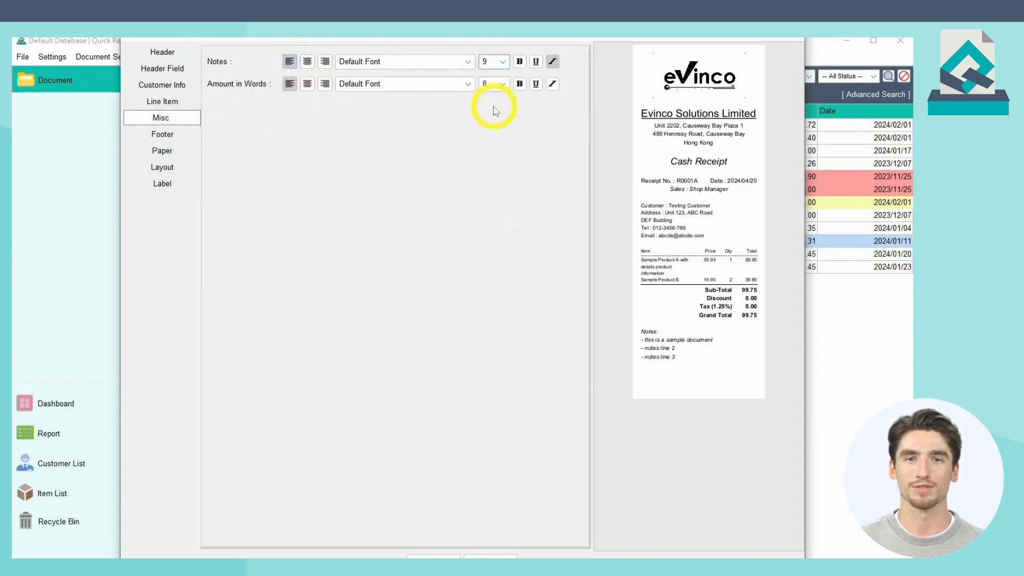
Step: Enter "Thank You for Your Business" as Footer 2 and format it in italics at font size 10
click(193, 134)
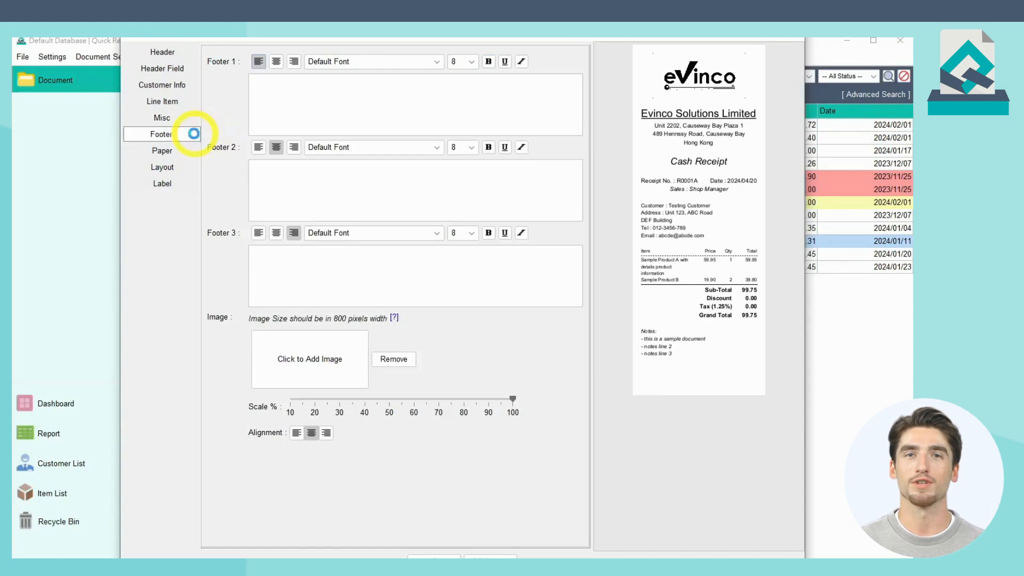
click(273, 177)
text(Thank )
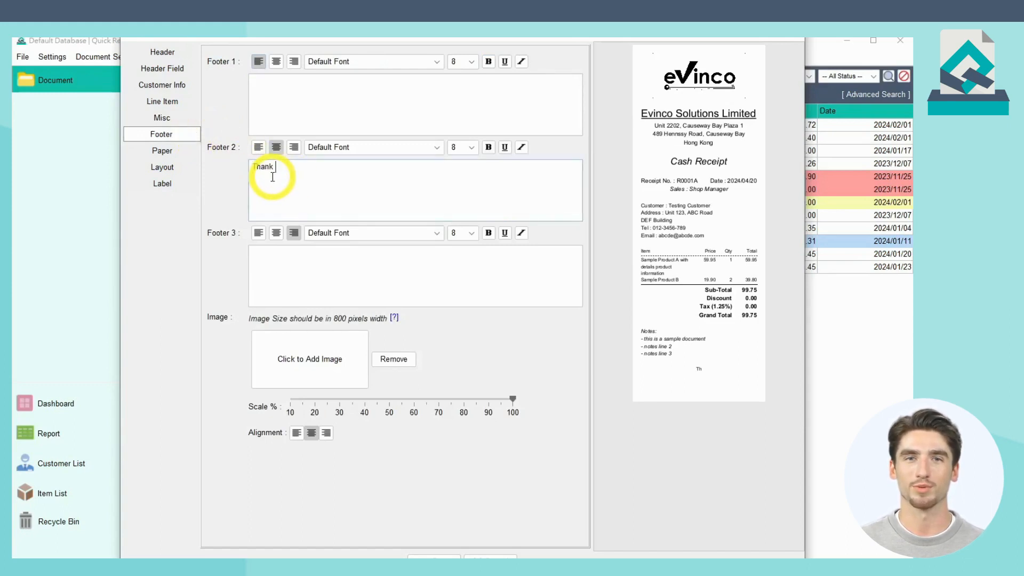
text(You for Your Business)
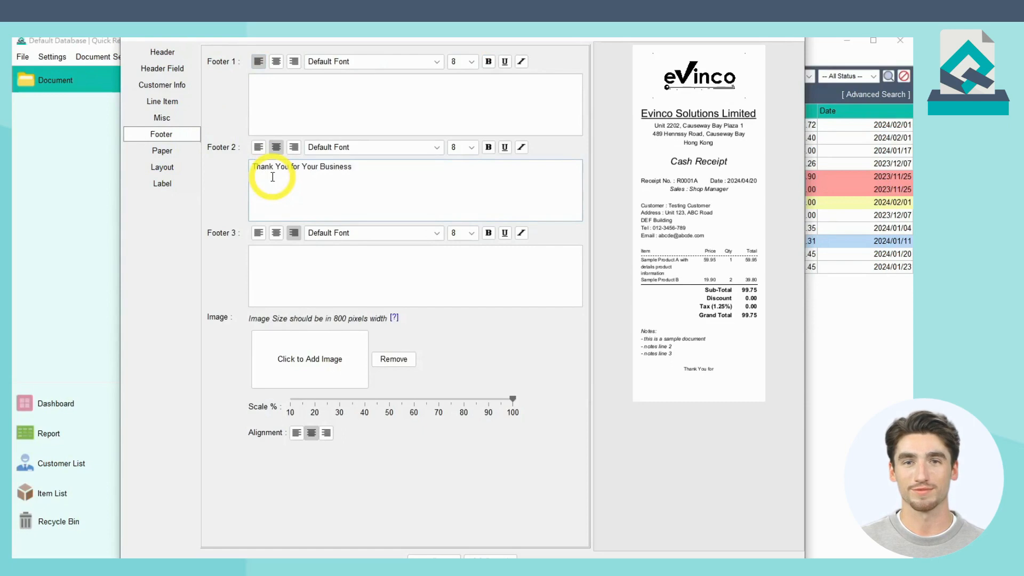
click(524, 150)
click(473, 148)
click(469, 174)
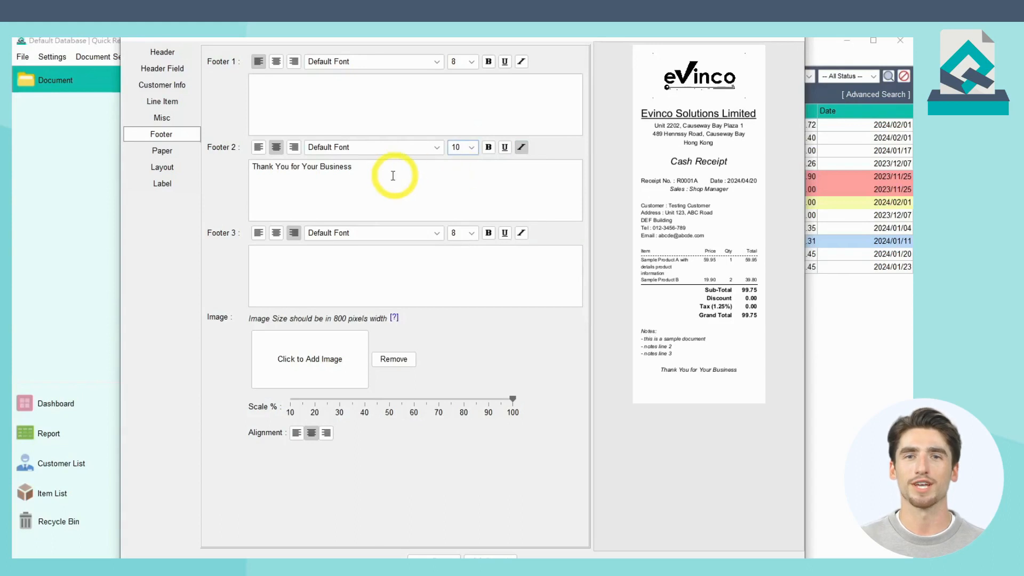
Step: Try the 58mm paper size and switch the receipt back to 80mm
click(190, 155)
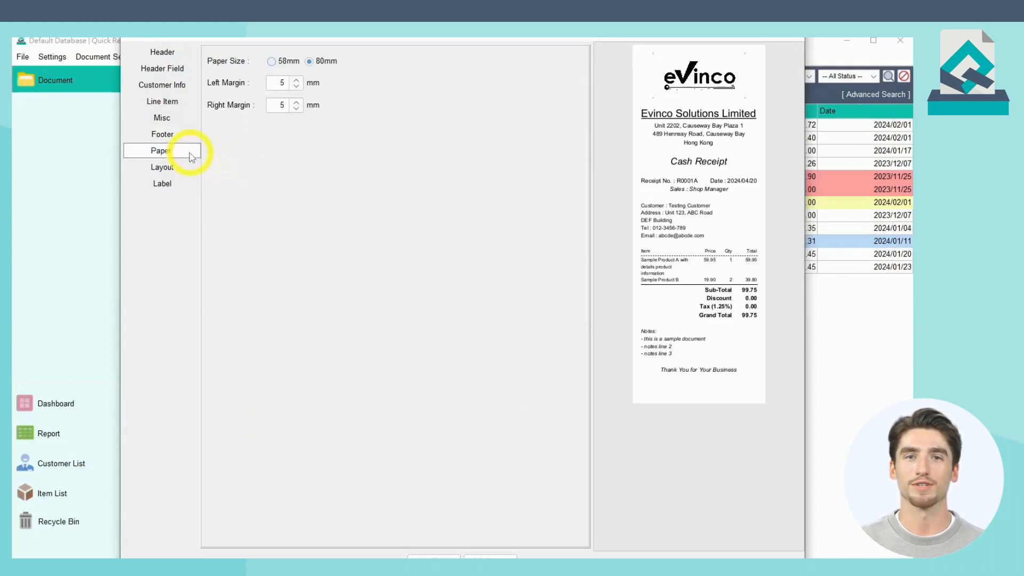
click(273, 63)
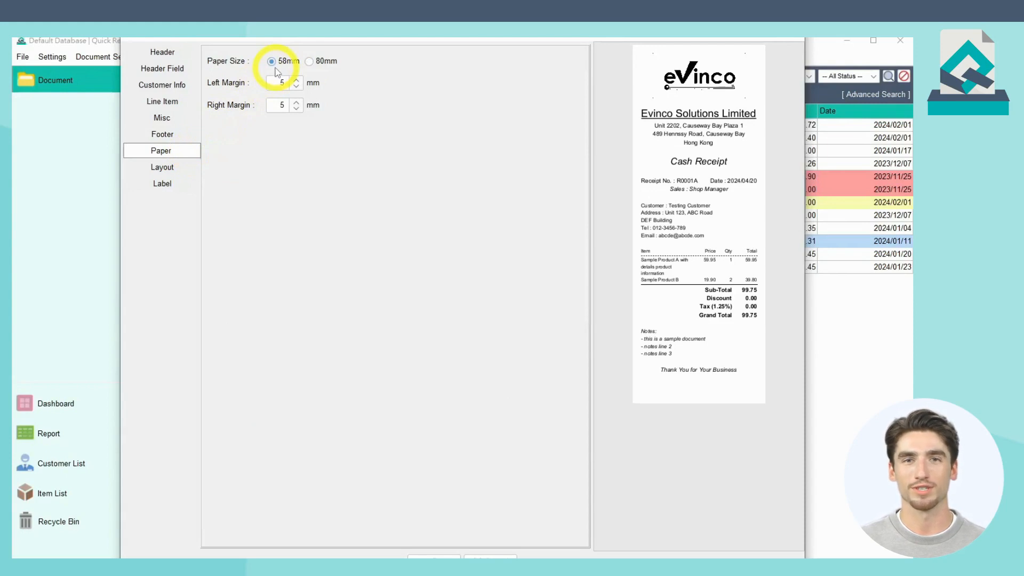
click(310, 63)
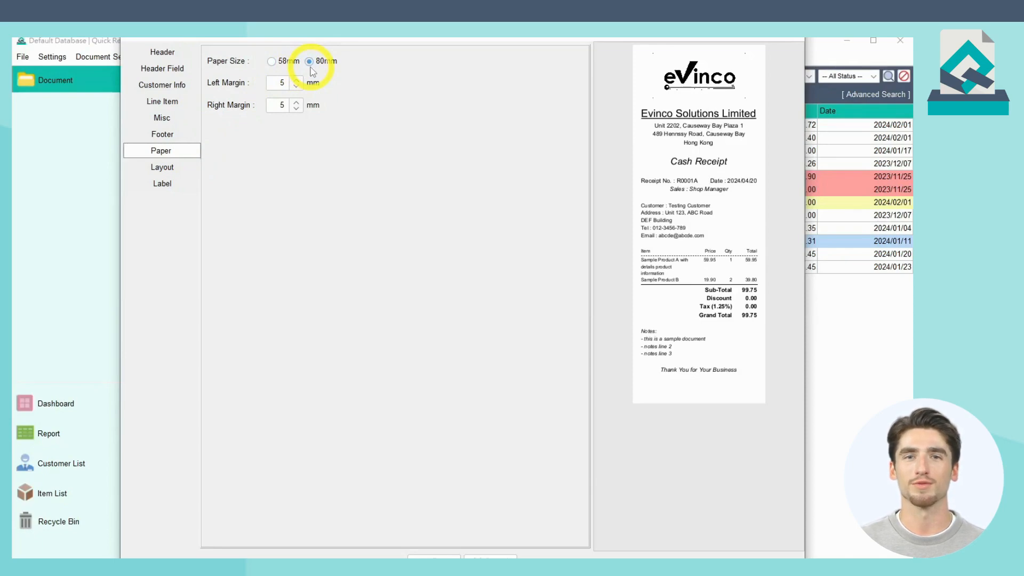
Step: Try moving Company Address above Company Name in the receipt layout and move it back below
click(187, 168)
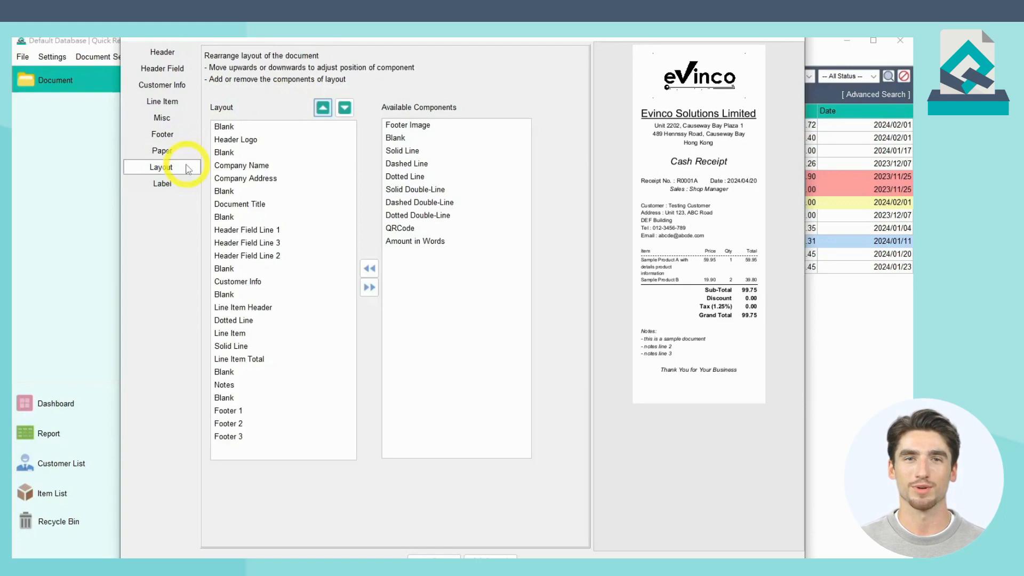
click(269, 181)
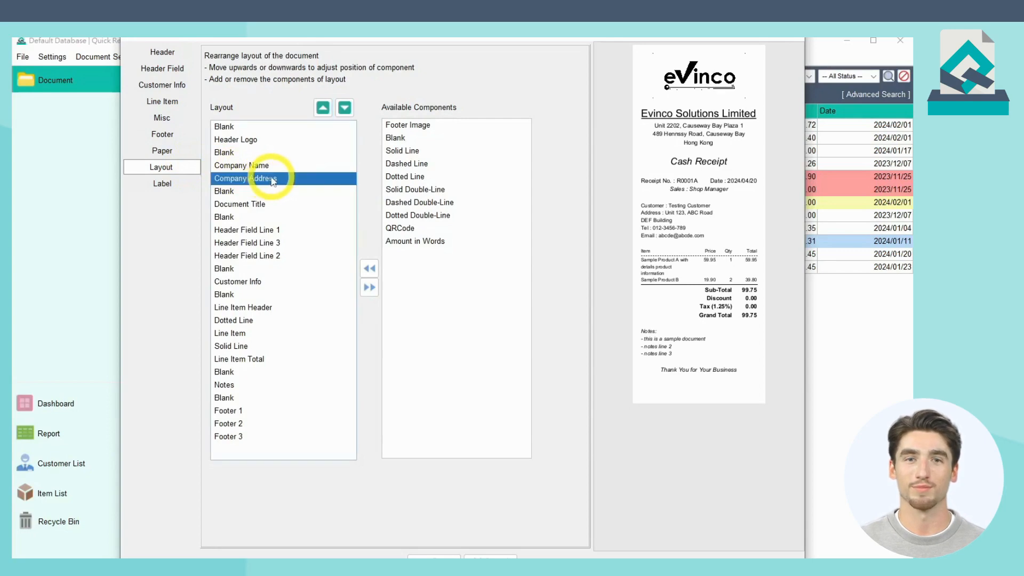
click(322, 108)
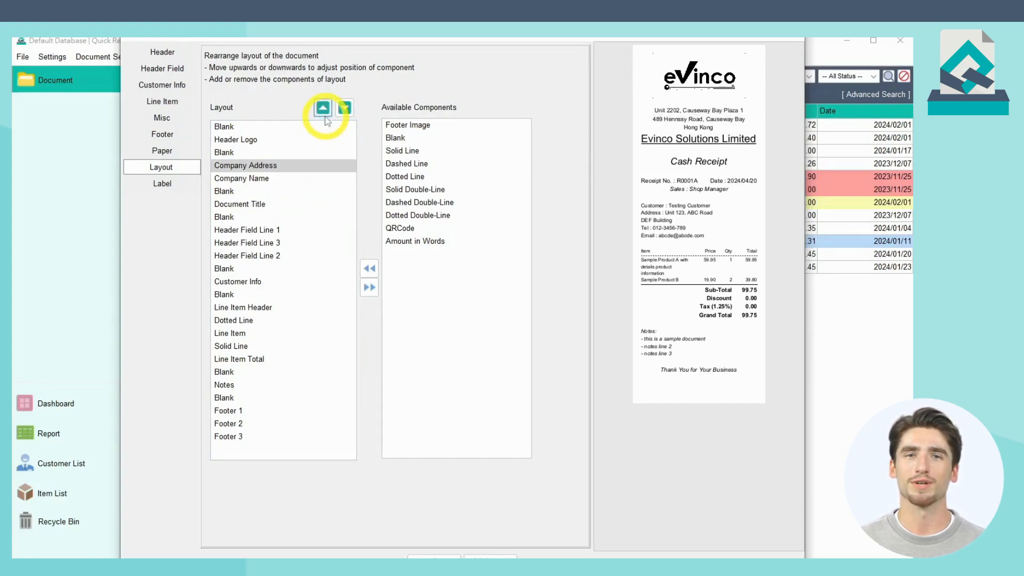
click(345, 109)
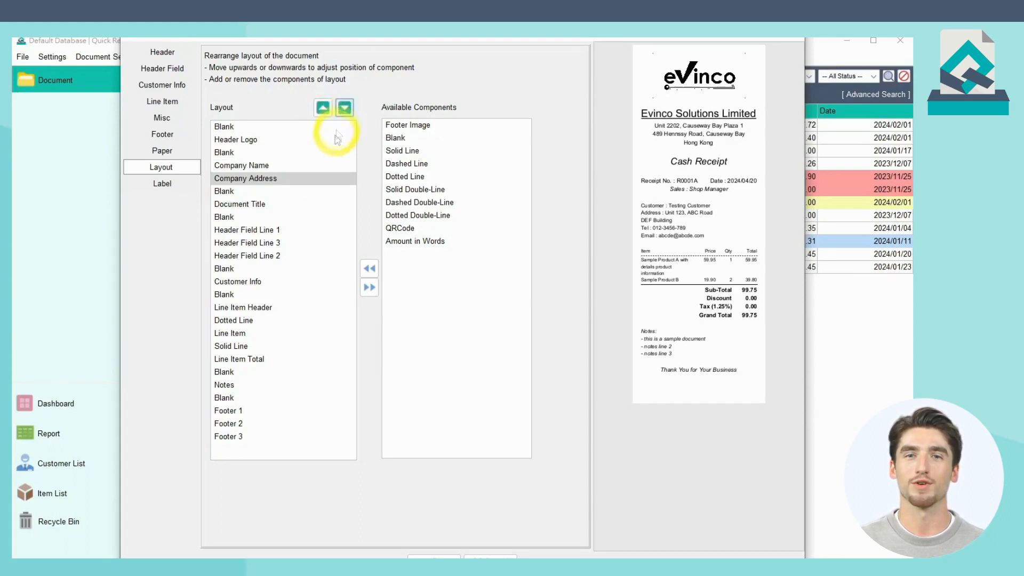
Step: Remove the Customer Info component and the Blank line that follows it from the receipt layout
click(317, 285)
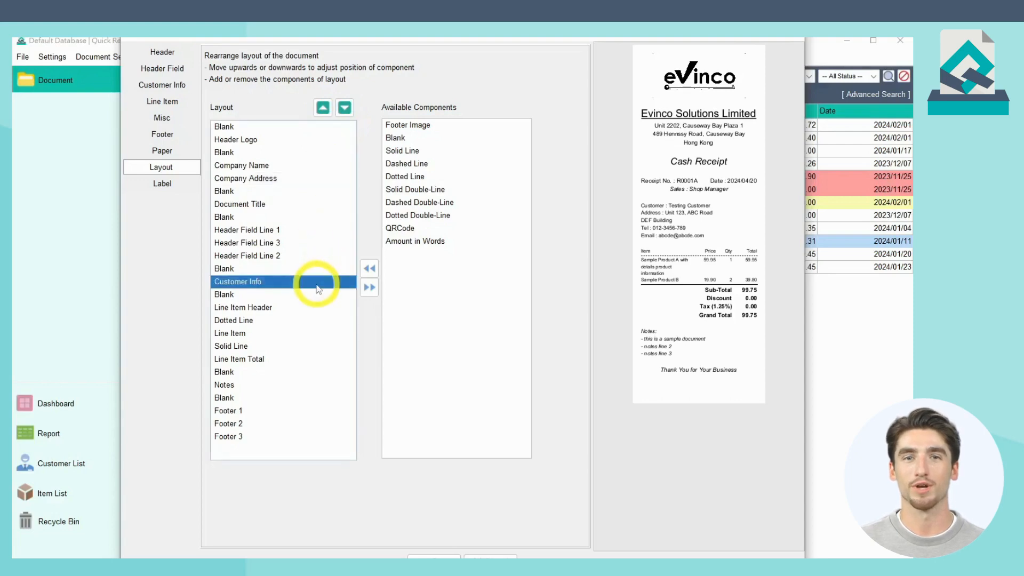
click(369, 288)
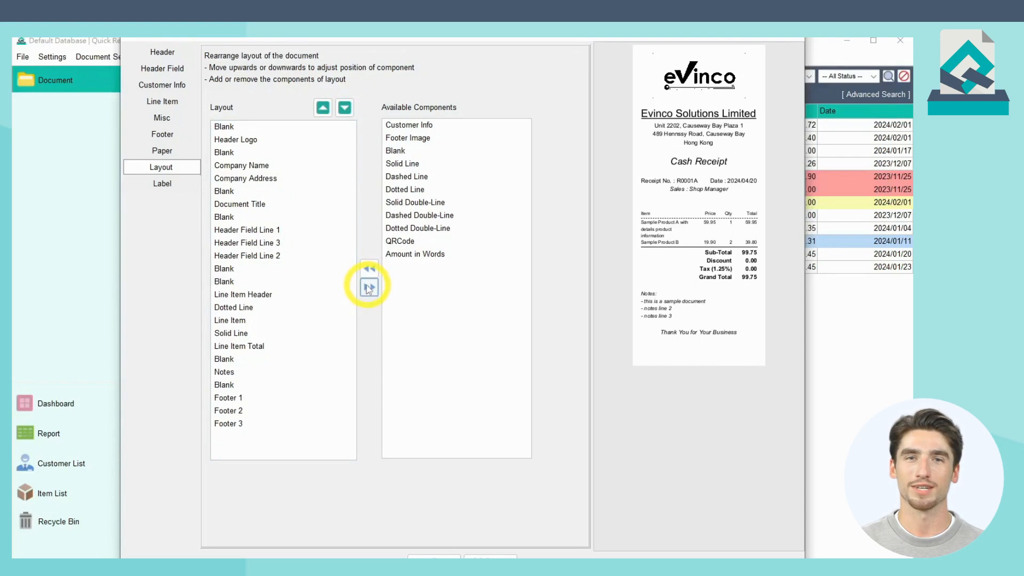
click(331, 279)
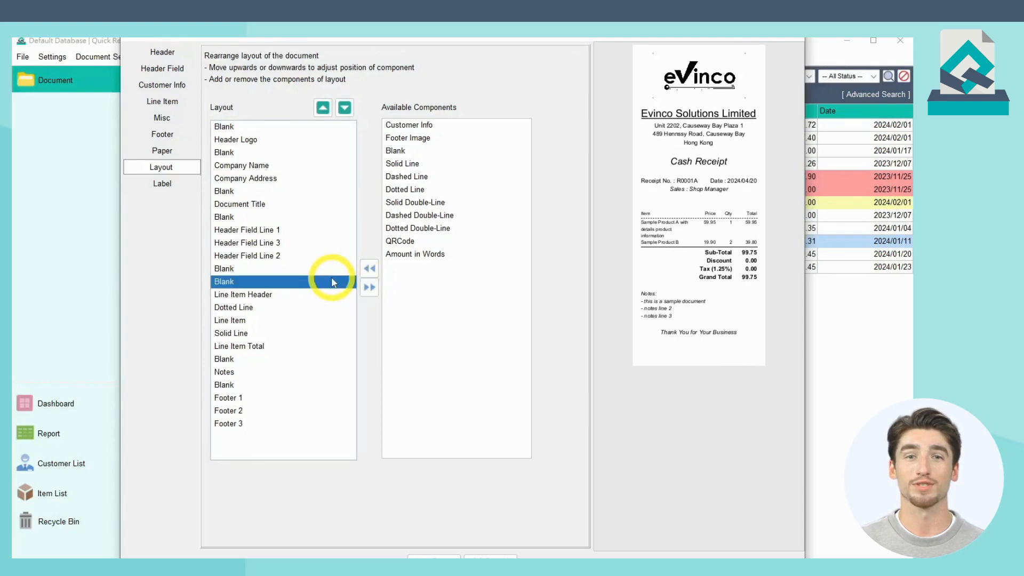
click(370, 289)
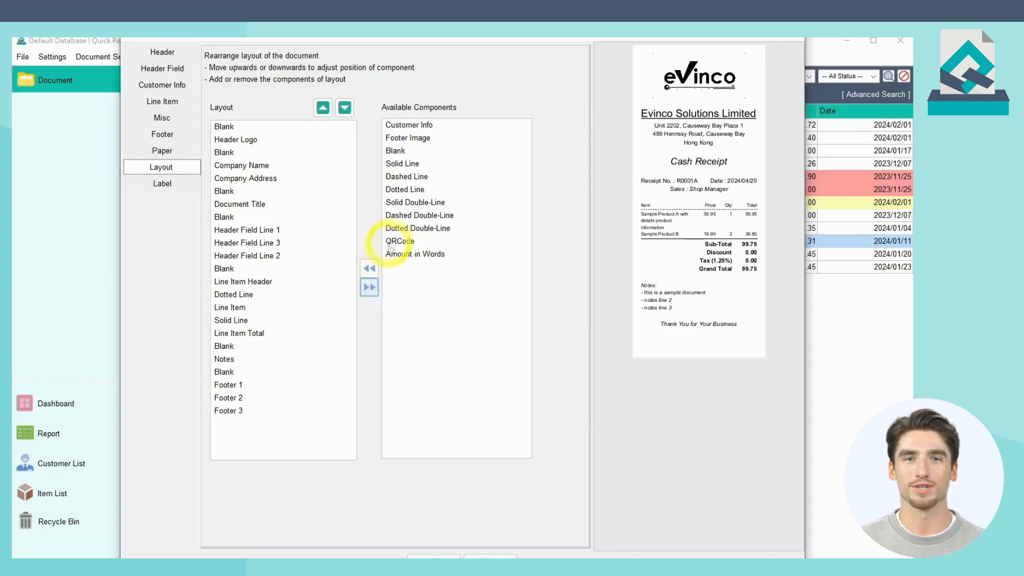
Step: Add a Dashed Double-Line component to the receipt layout and place it directly below Document Title
click(403, 221)
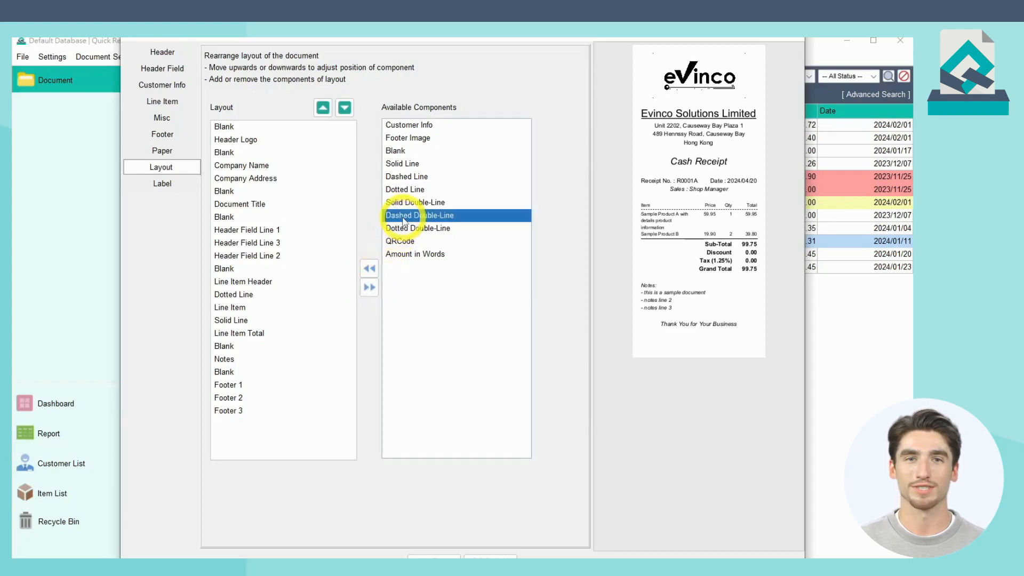
click(374, 268)
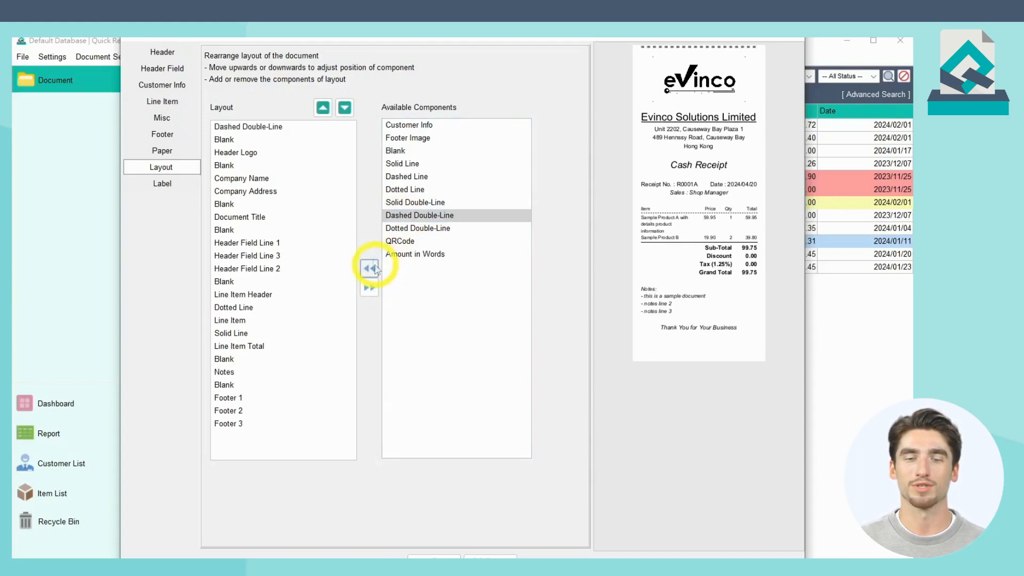
click(307, 130)
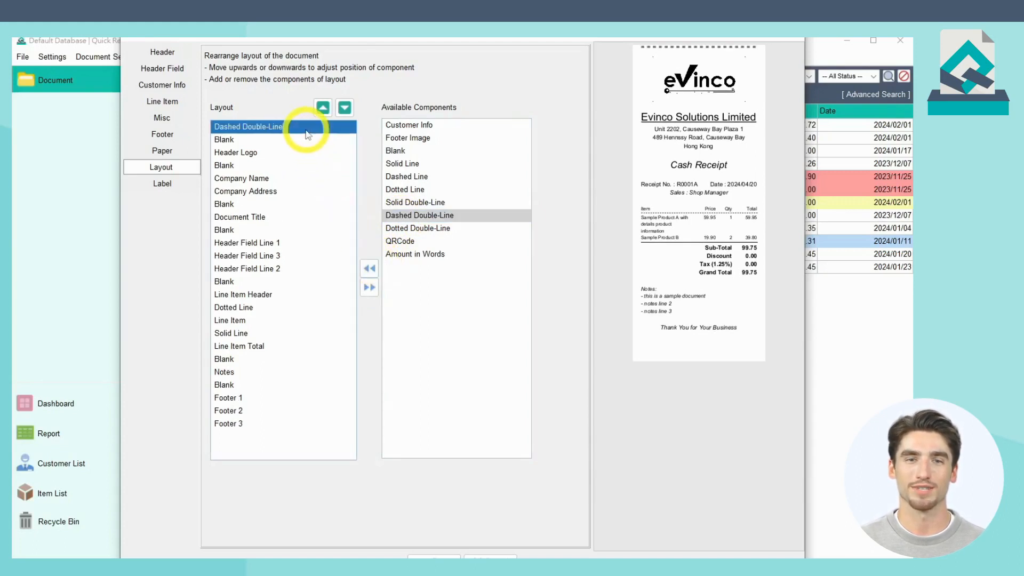
click(345, 108)
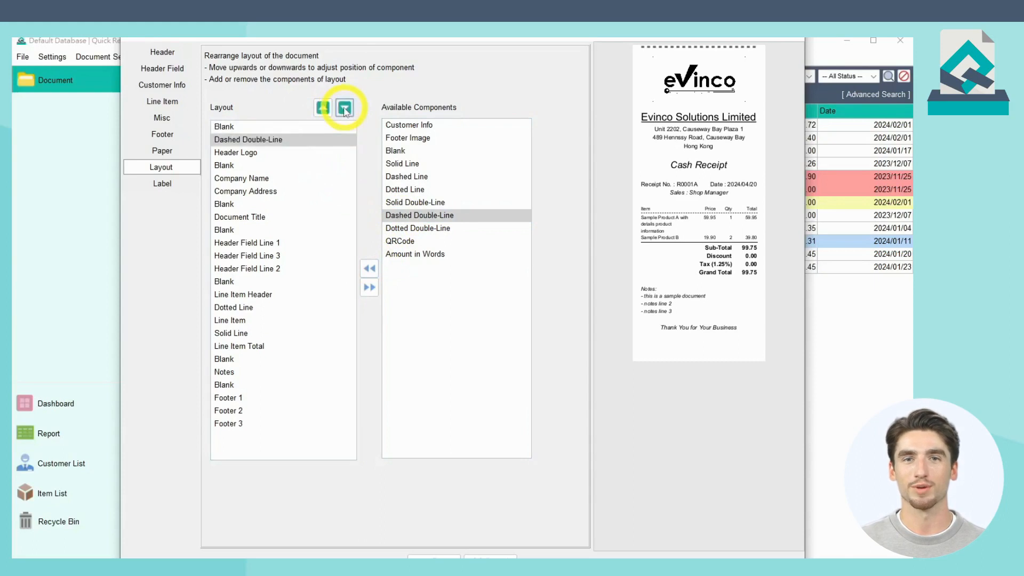
click(344, 108)
click(344, 109)
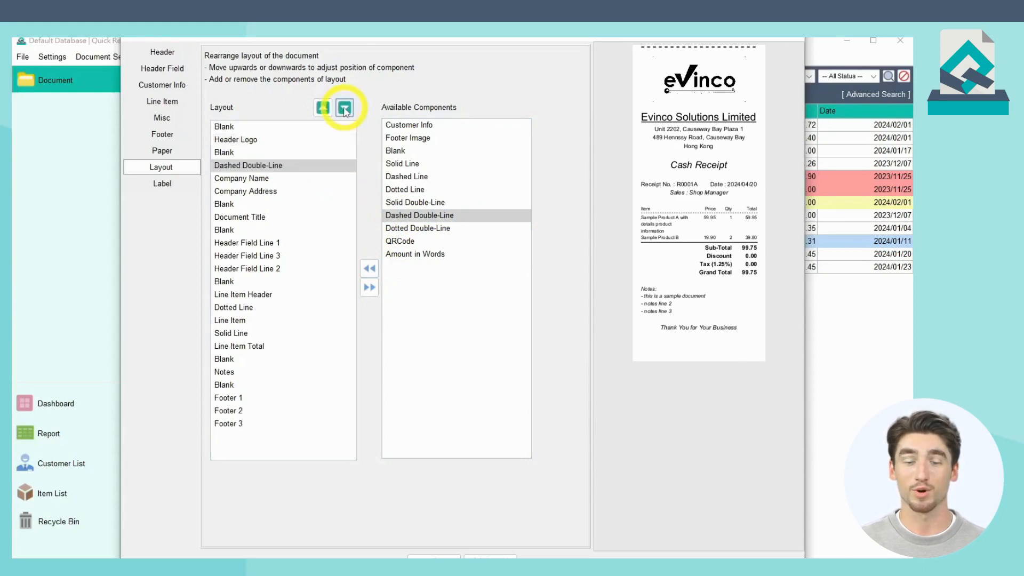
click(344, 108)
click(345, 108)
click(344, 109)
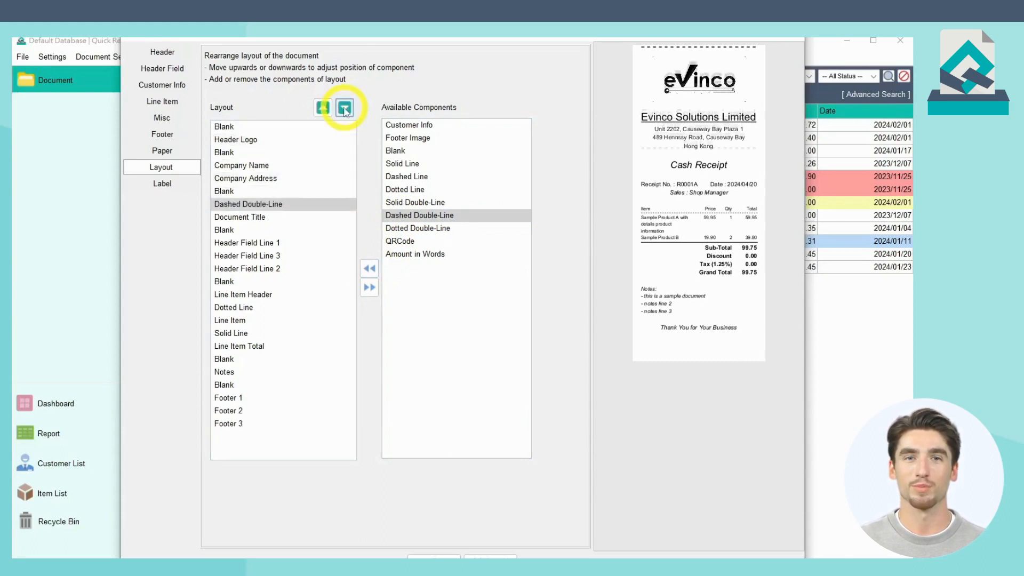
click(345, 108)
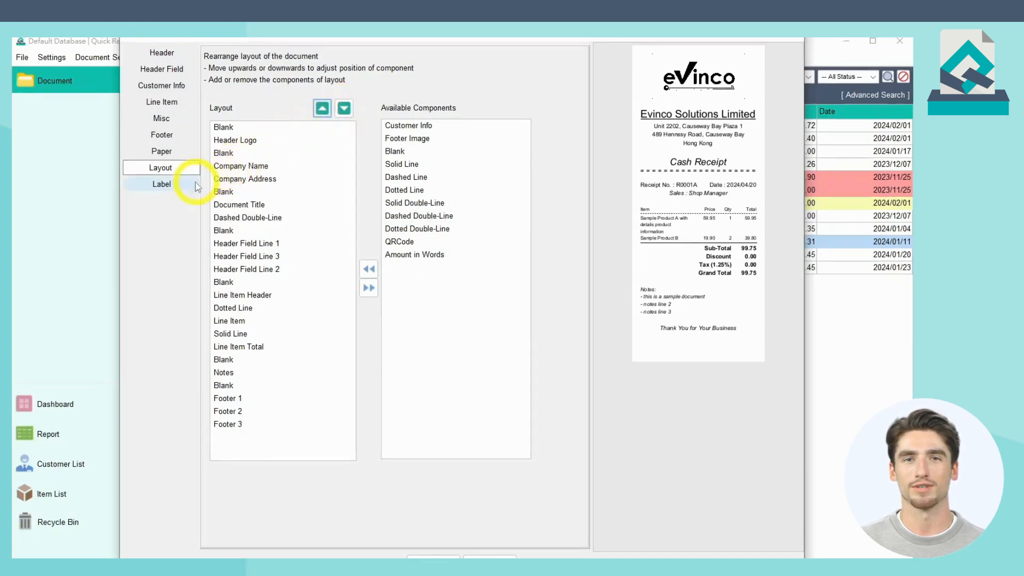
Step: Rename the receipt's Tax label to "VAT"
click(196, 187)
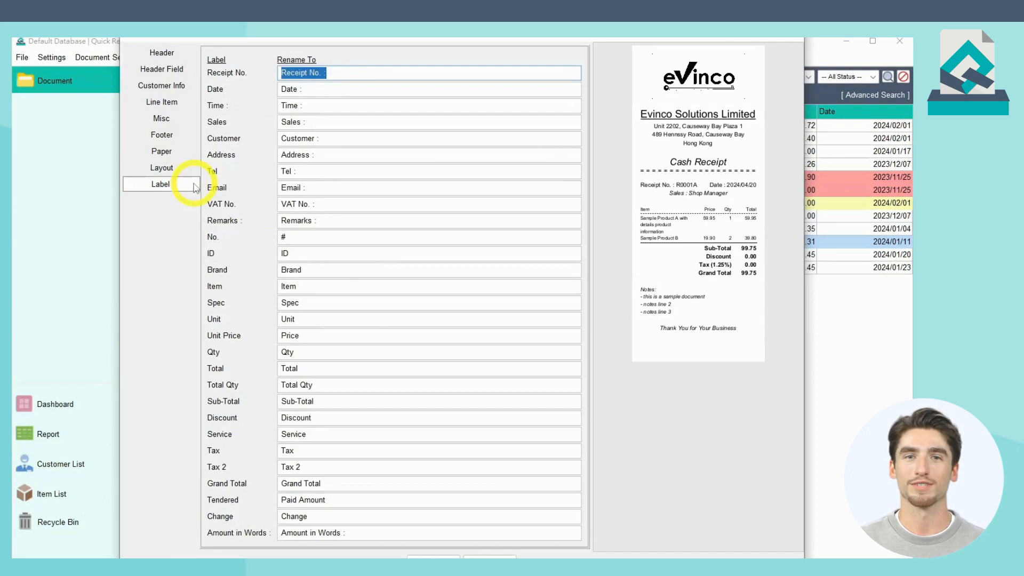
double_click(344, 452)
text(VAT)
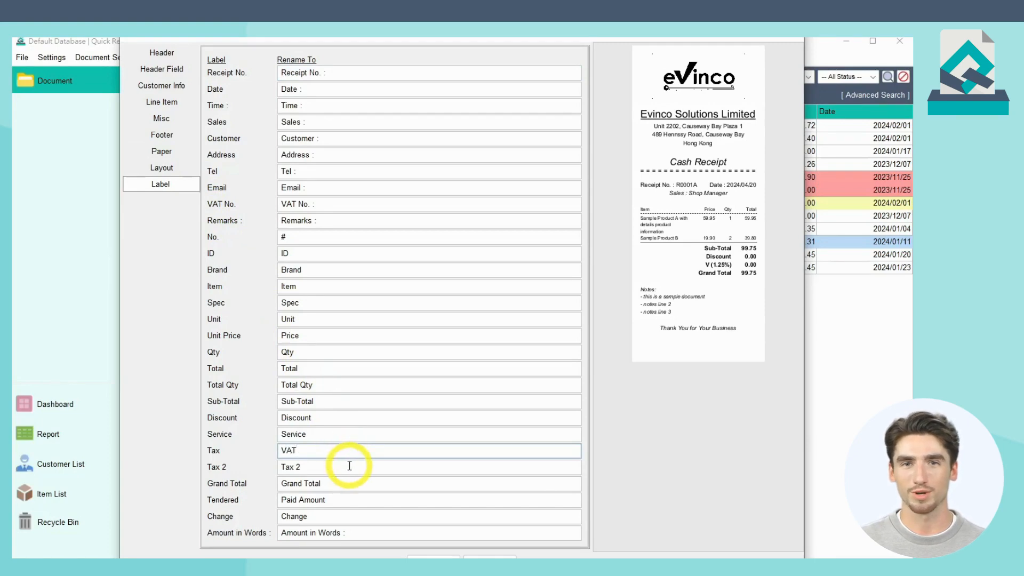
click(350, 467)
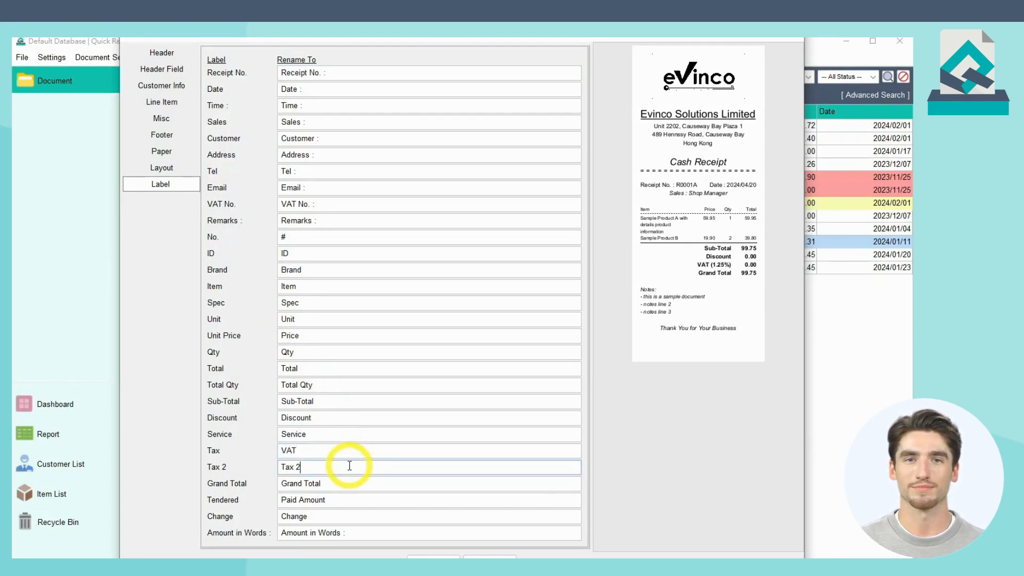